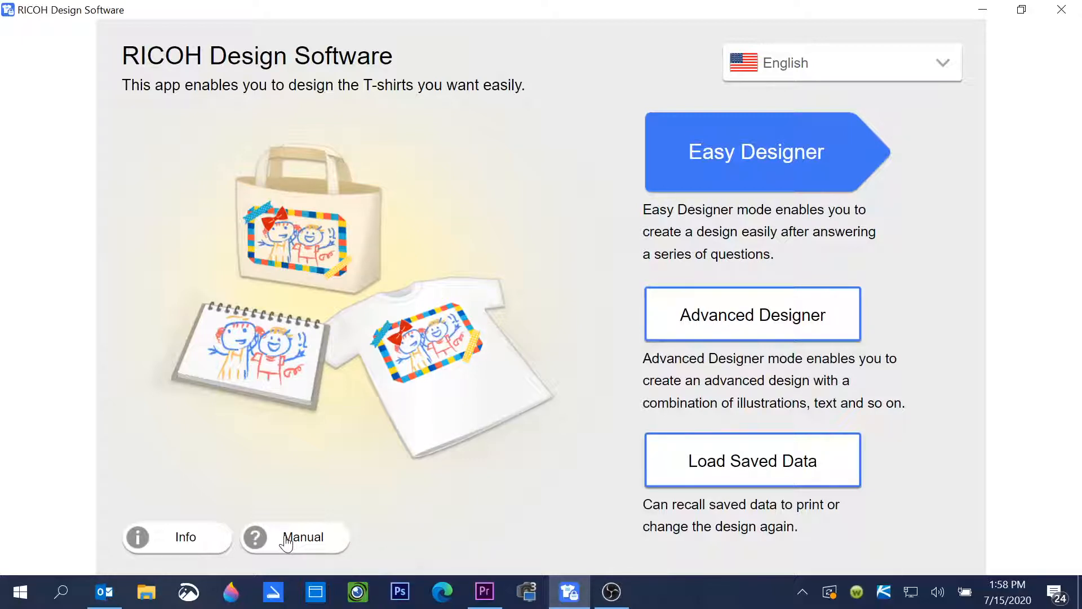
Start an Easy Designer project for a T-shirt with normal garment thickness and proceed to tray selection.
left_click(793, 163)
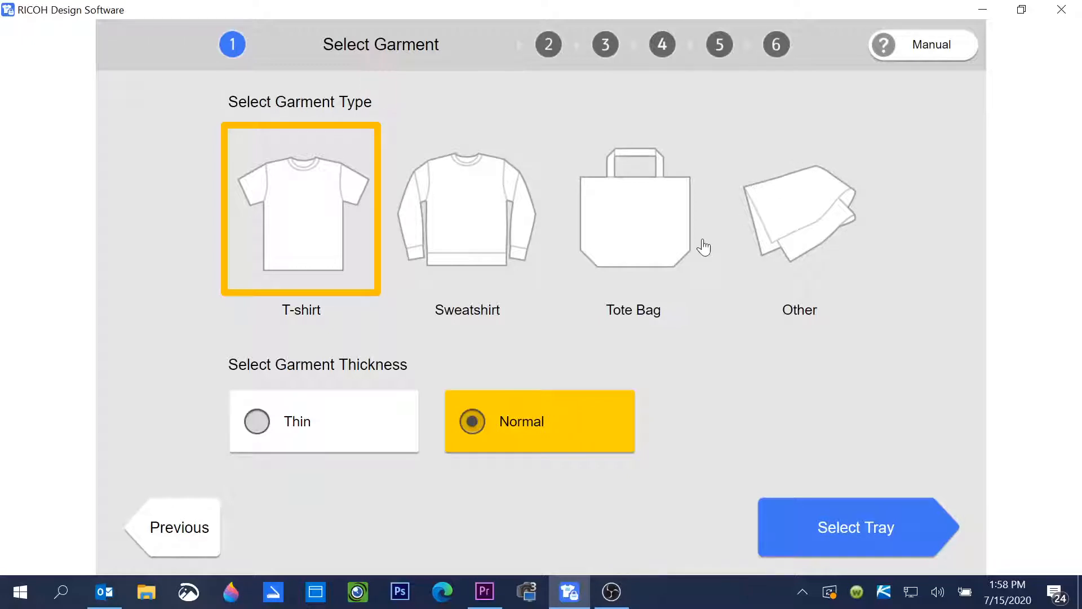
left_click(844, 537)
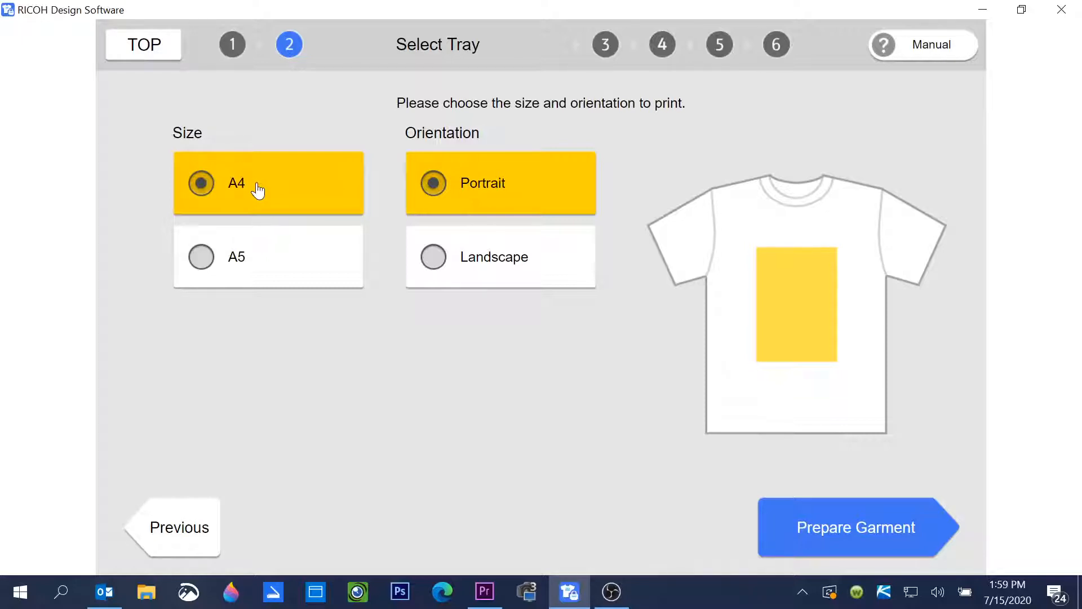
Preview the A5 print size and the landscape orientation on the T-shirt, restoring A4 and portrait.
left_click(263, 266)
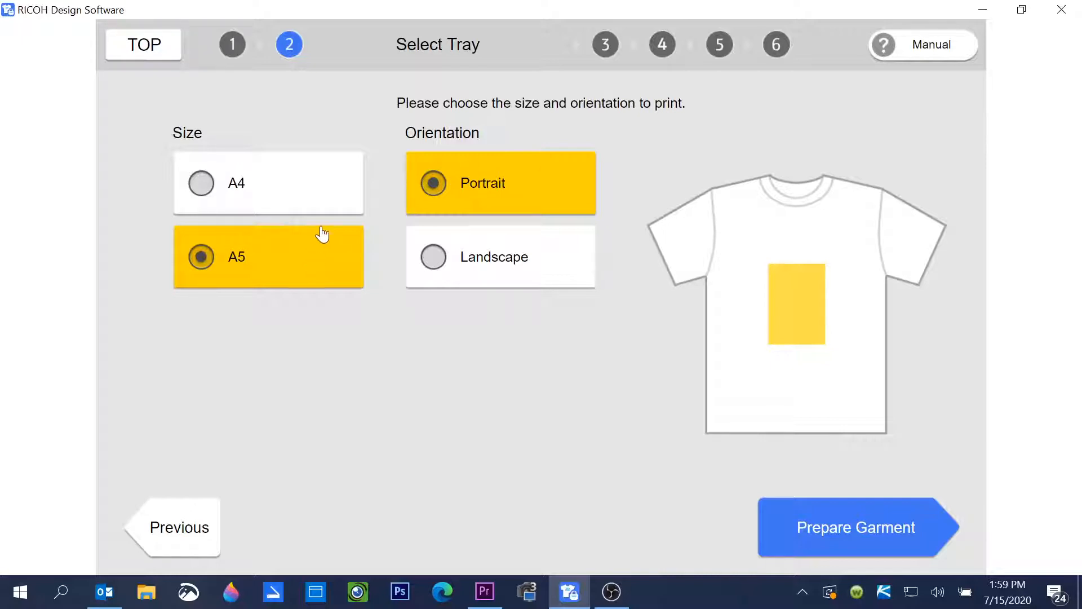
left_click(229, 191)
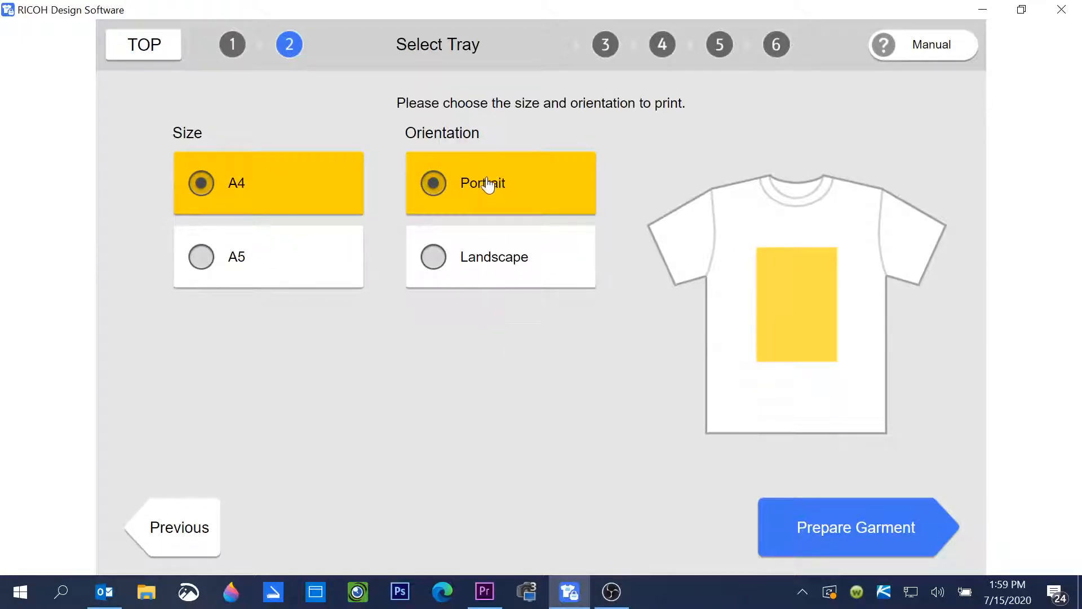
left_click(495, 257)
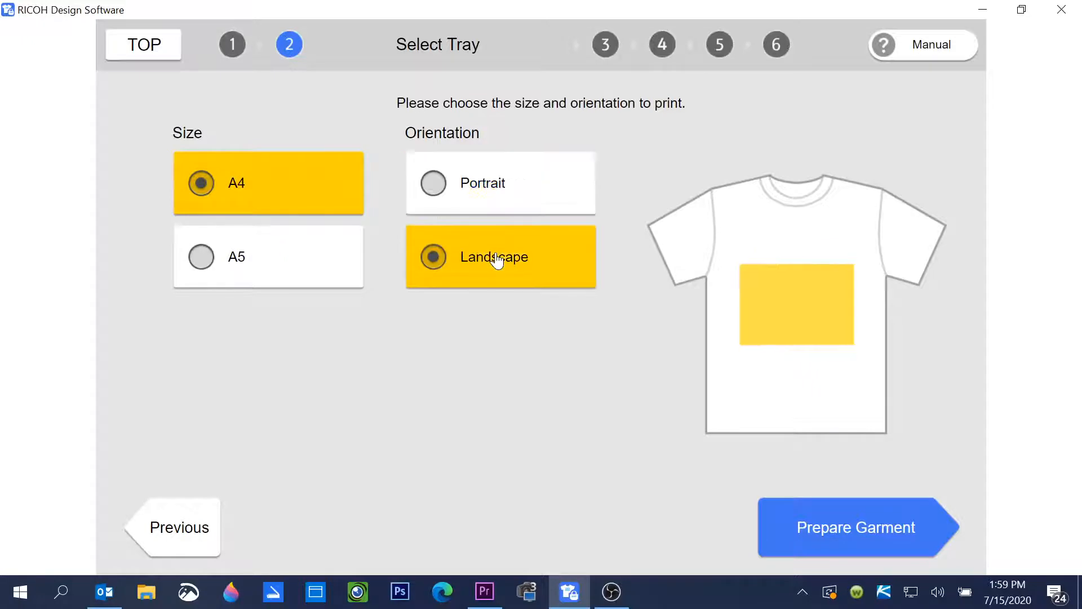
left_click(485, 180)
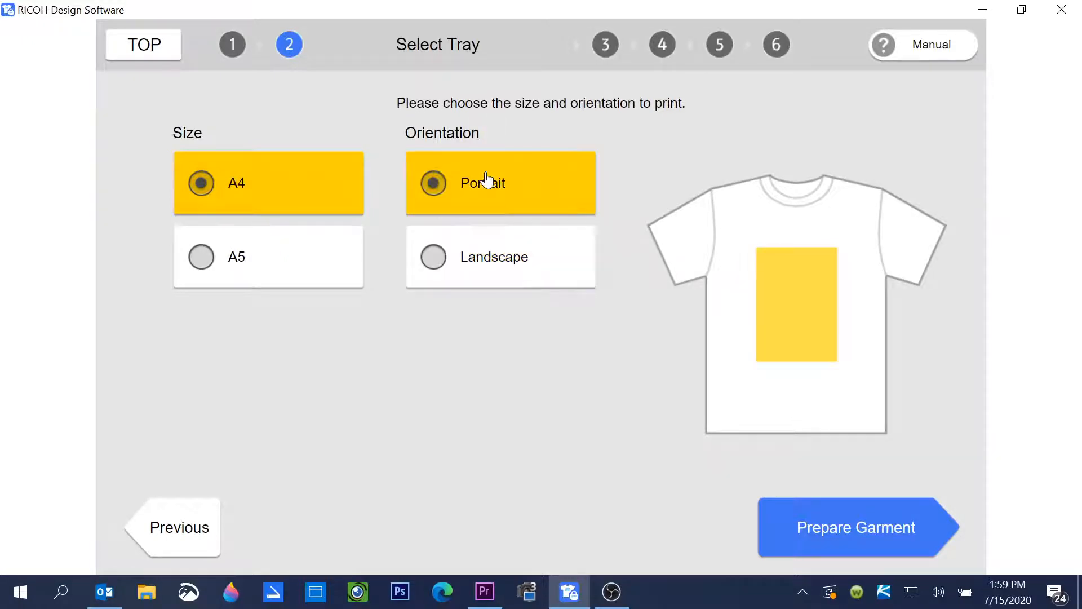
Accept the A4 portrait tray, pass the garment preparation page, and start importing an image from a smart device via USB.
left_click(805, 535)
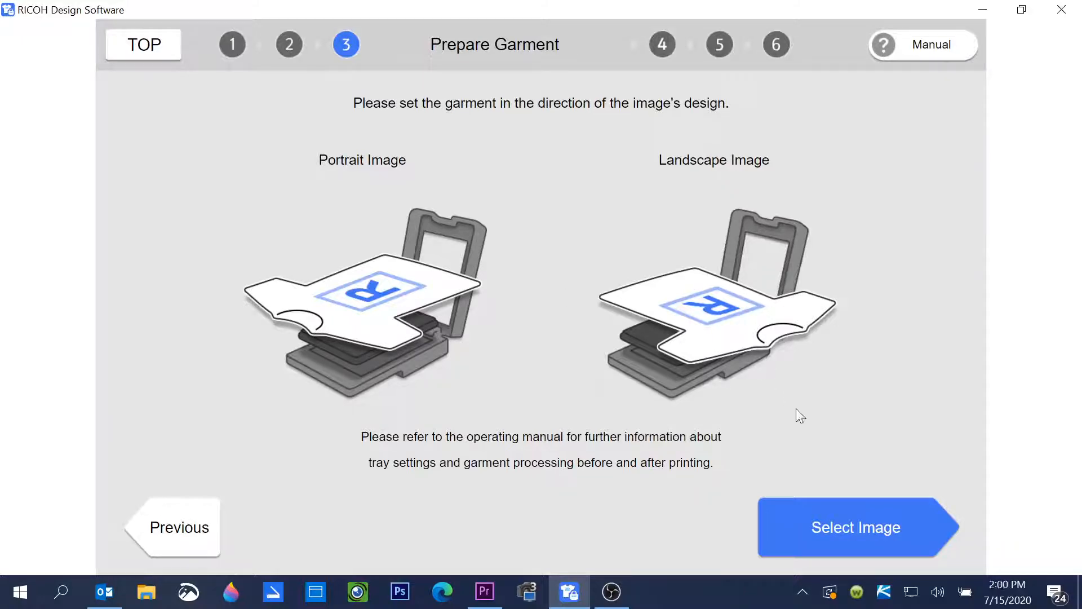
left_click(848, 532)
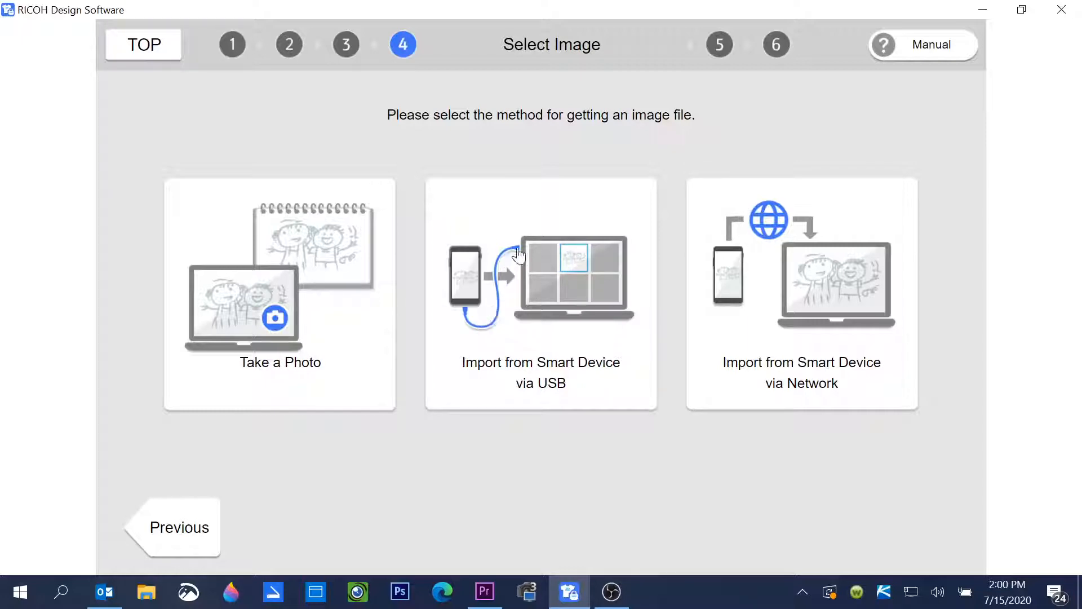
left_click(555, 298)
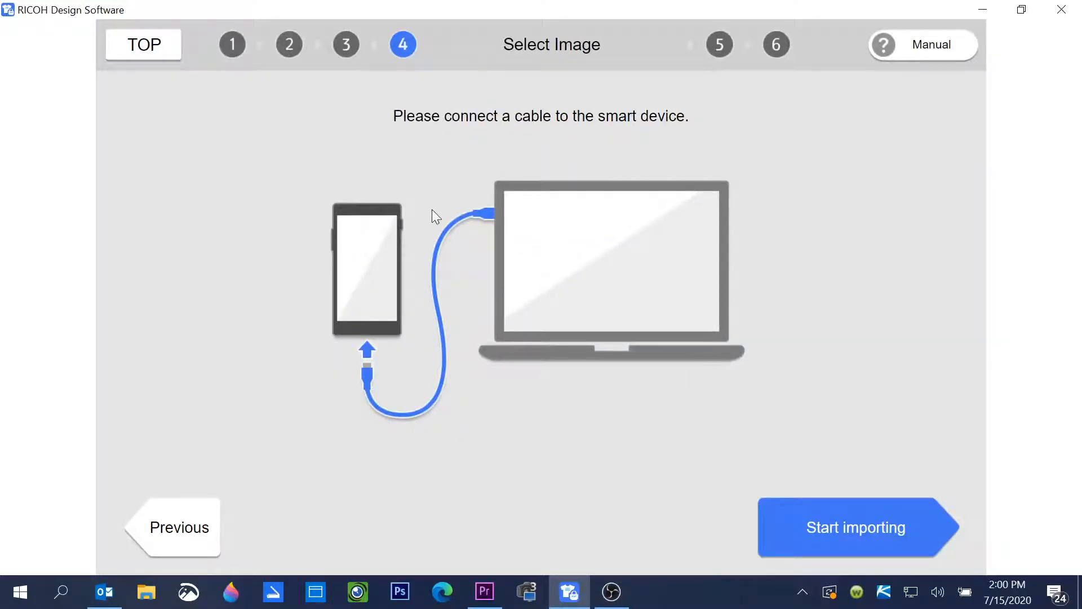
left_click(857, 532)
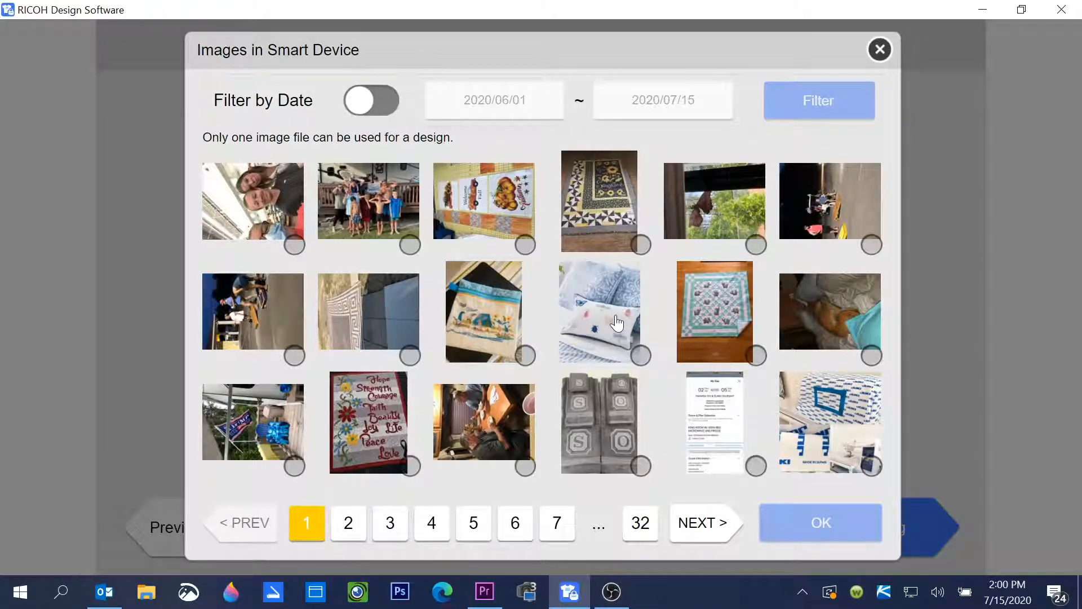
Import the photo of the boy and dog on the wooden deck from page 2 of the device images.
left_click(350, 523)
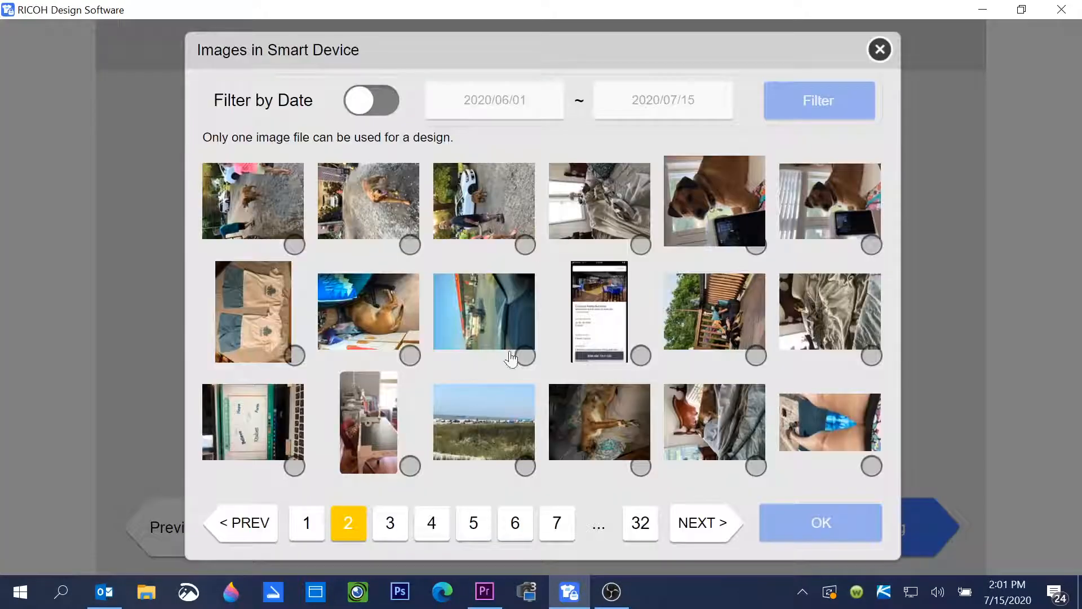
left_click(723, 320)
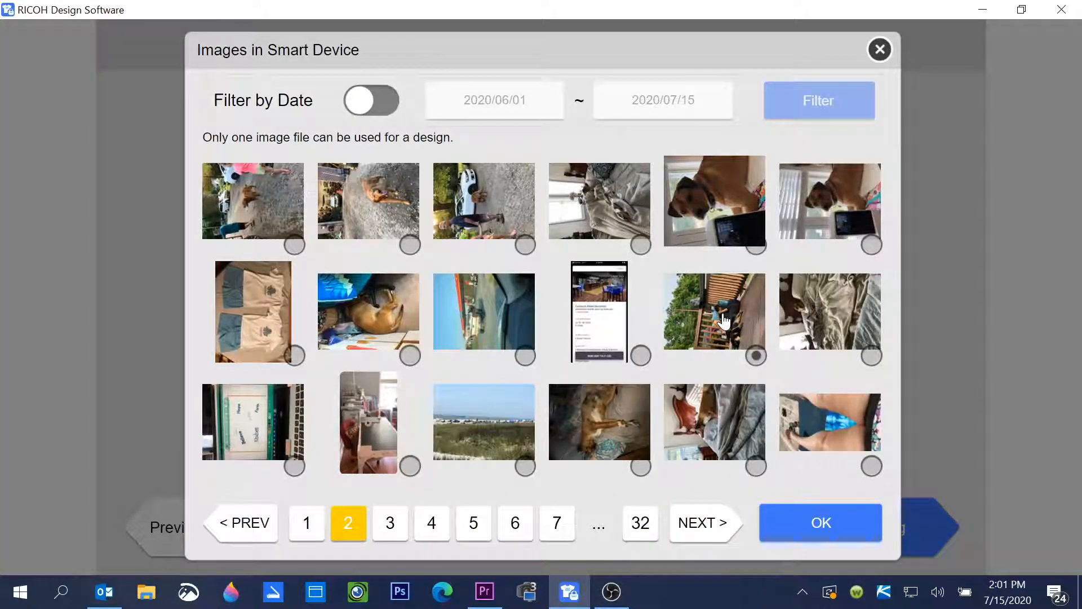
left_click(821, 524)
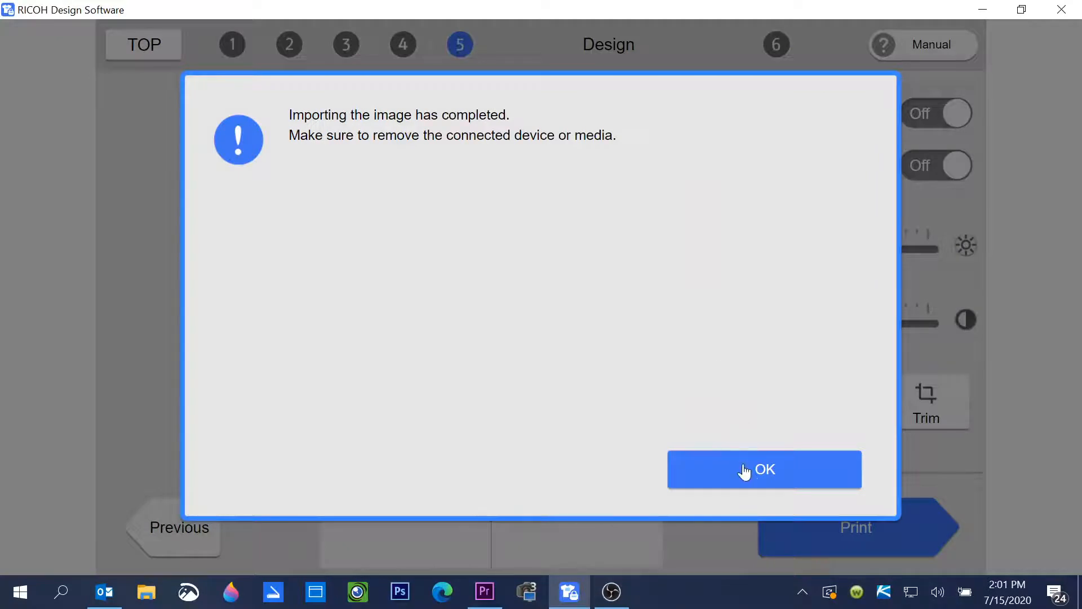
left_click(744, 471)
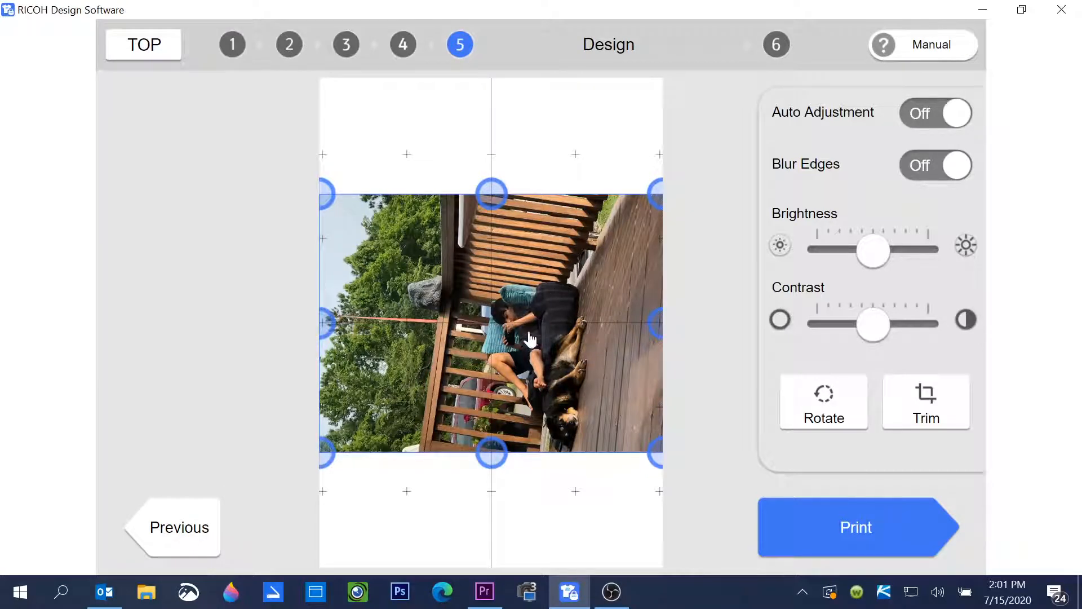
Rotate the imported deck photo until it stands upright on the print area.
left_click(827, 408)
left_click(827, 408)
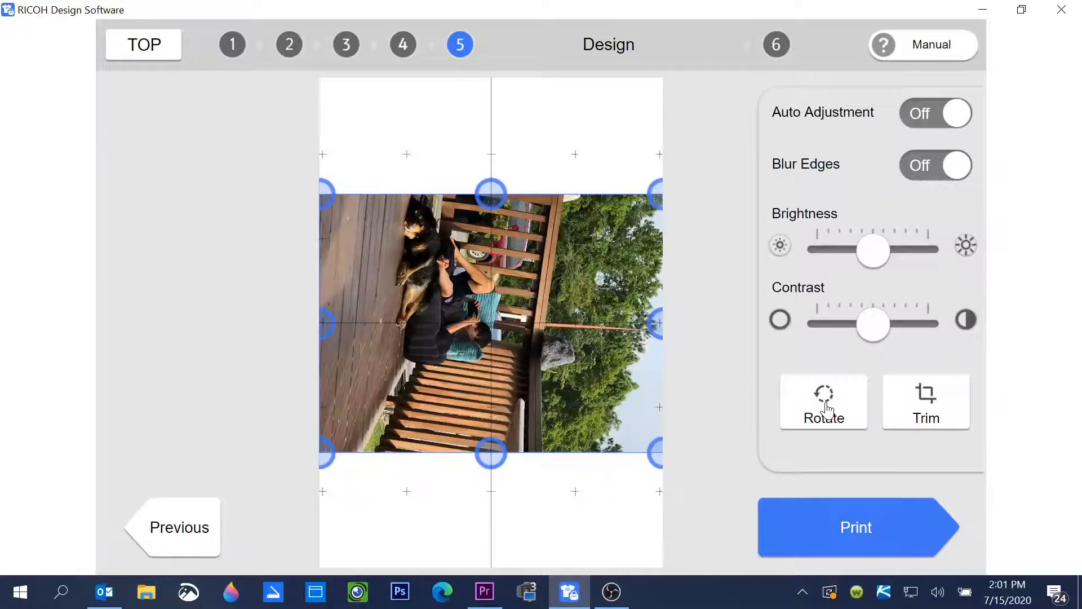
left_click(827, 408)
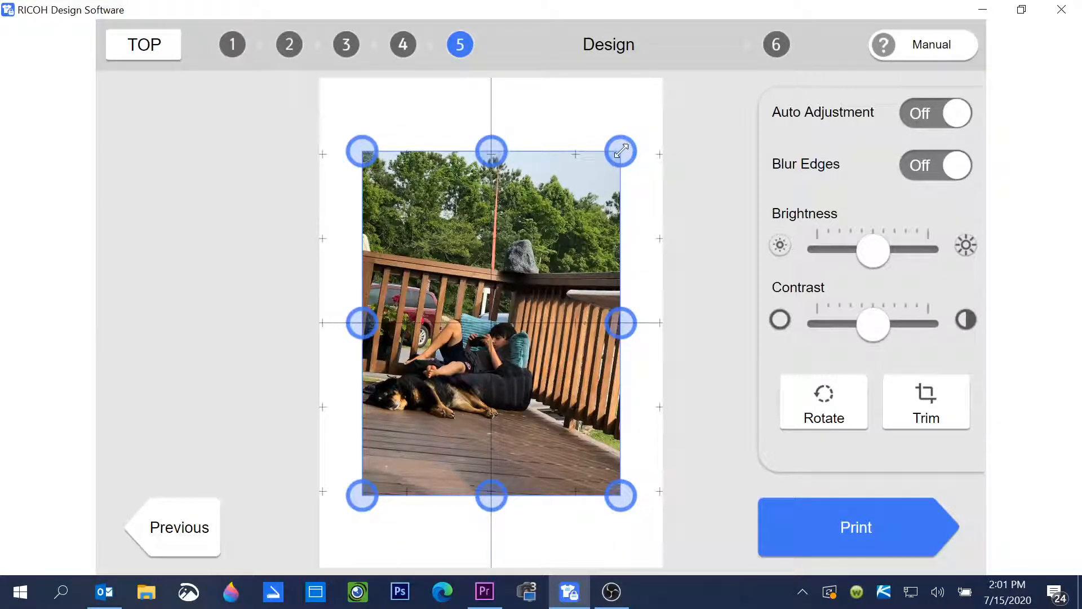
Enlarge the upright photo to span nearly the full width of the print area and centre it.
left_click_drag(621, 151, 676, 90)
left_click_drag(419, 172, 403, 195)
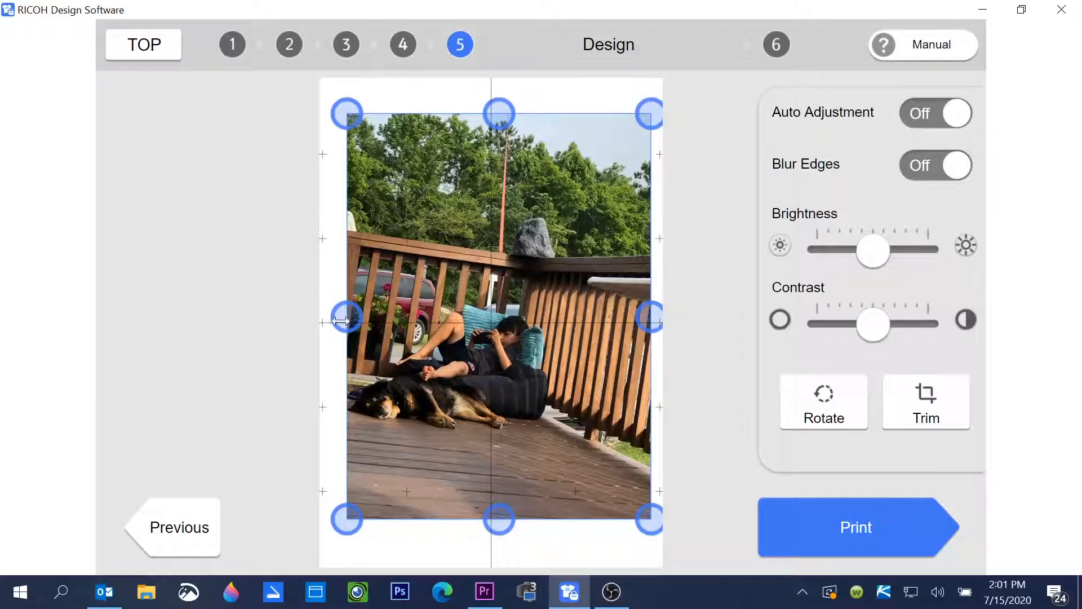
left_click_drag(347, 515, 322, 547)
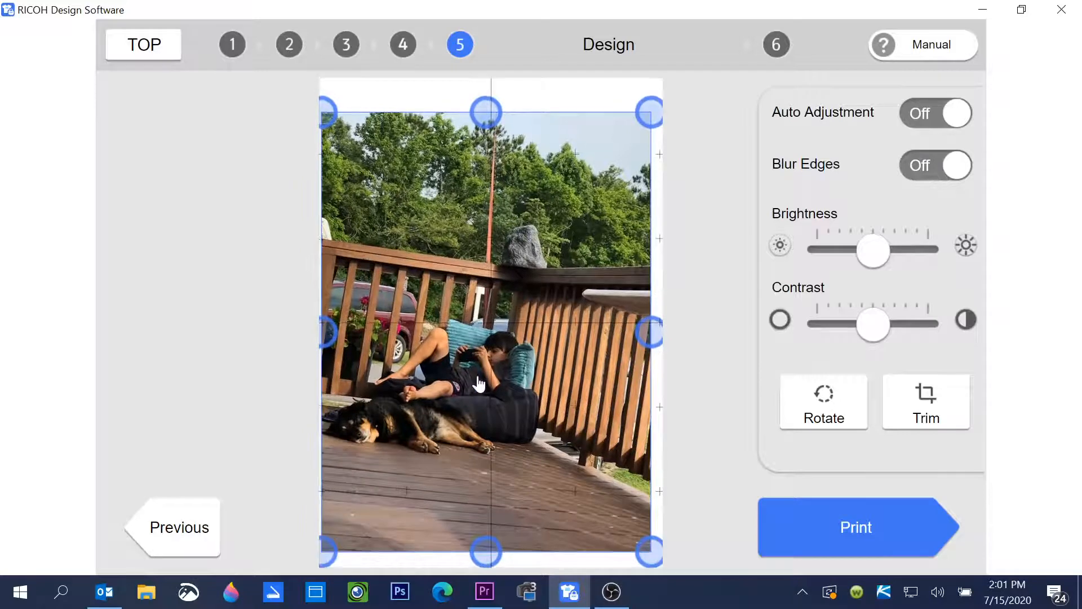
left_click_drag(480, 382, 480, 379)
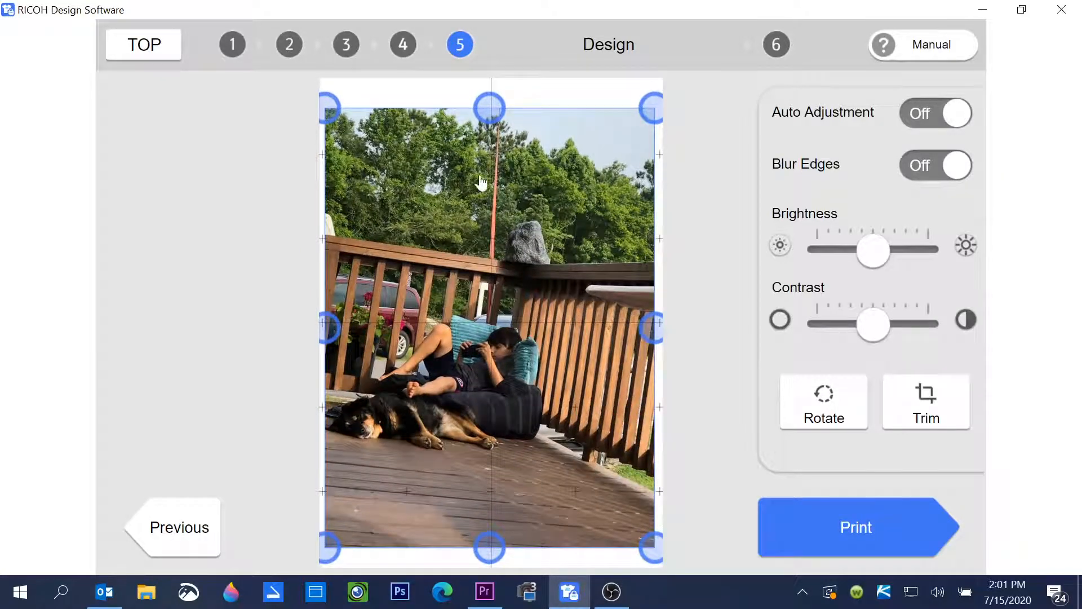
left_click_drag(492, 107, 499, 94)
left_click_drag(496, 188, 501, 195)
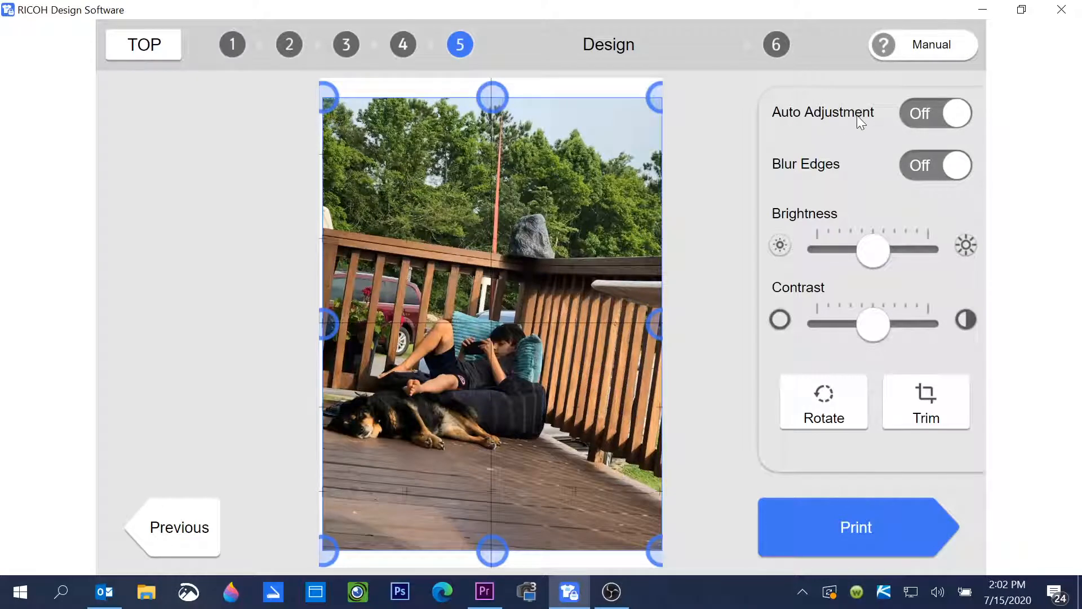
Try Auto Adjustment on the photo and switch it back off.
left_click(953, 115)
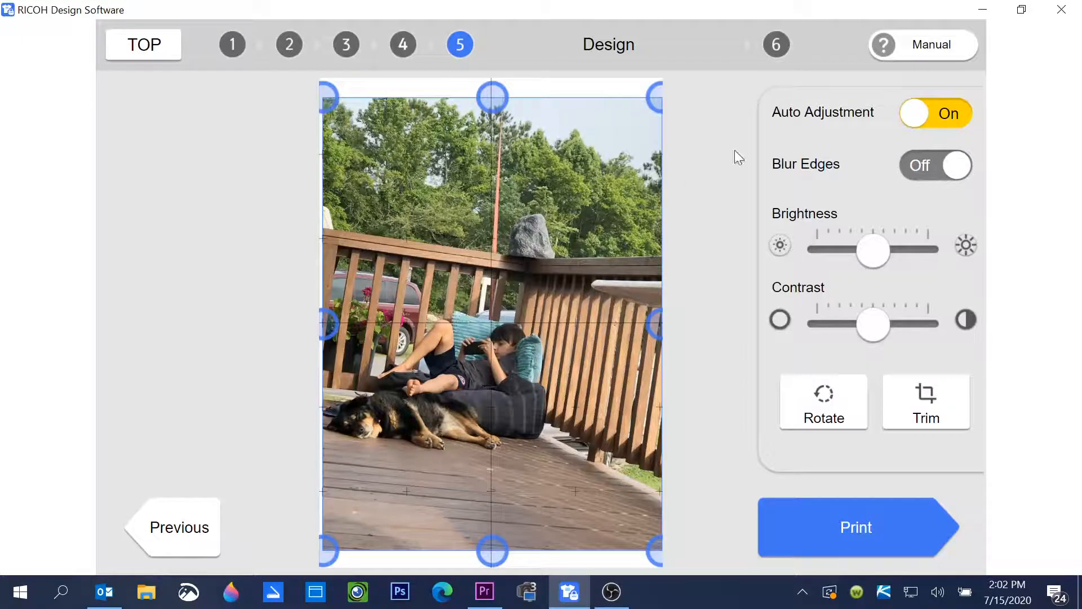
left_click(913, 116)
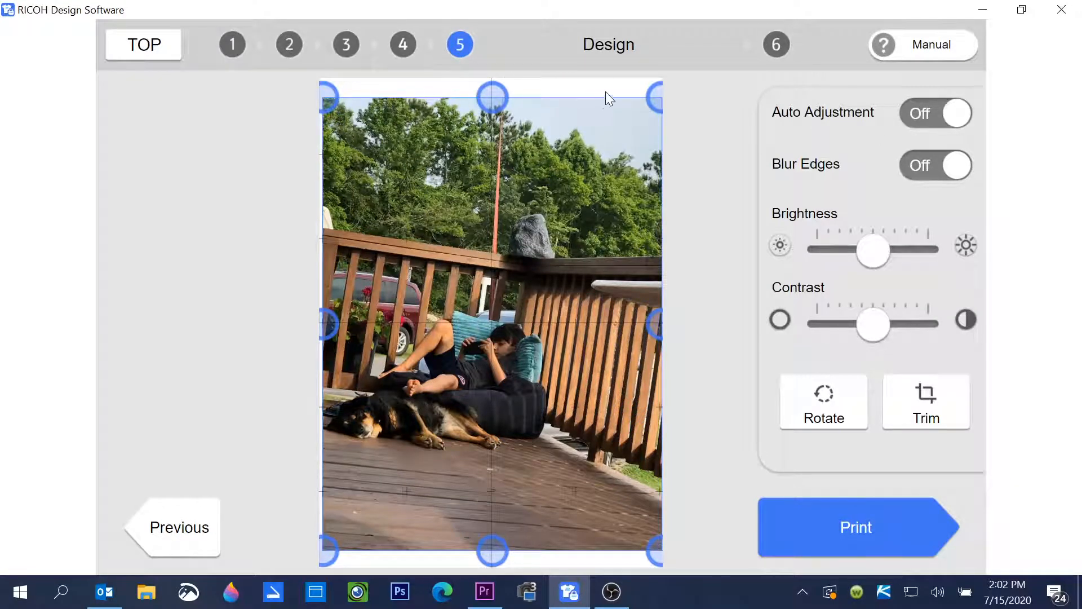
Turn on Blur Edges and shrink the photo, repositioning it near the middle of the print area.
left_click(963, 168)
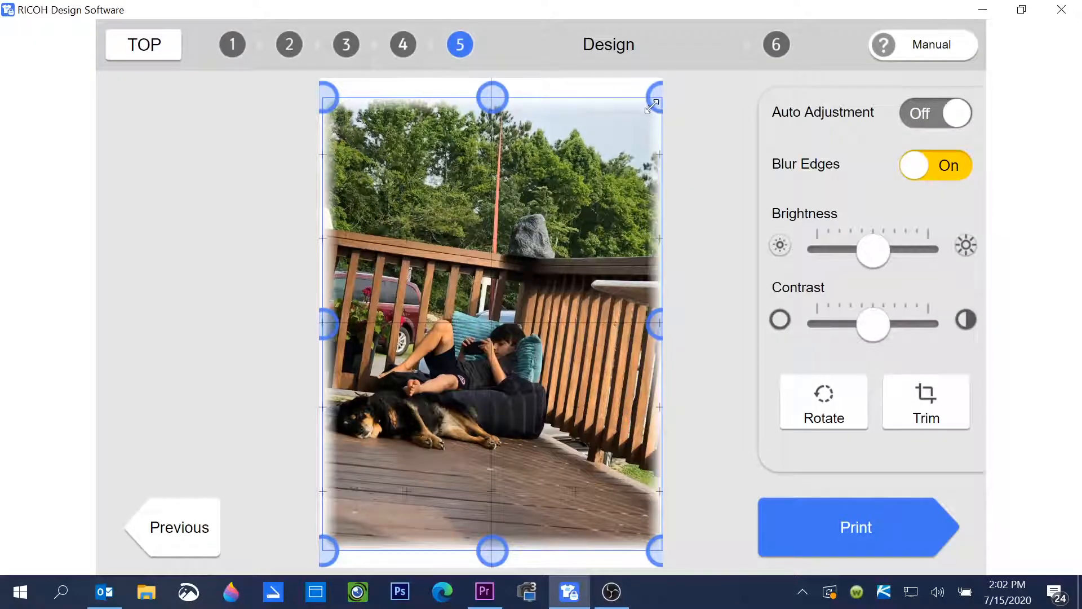
left_click_drag(654, 104, 577, 178)
left_click_drag(542, 224, 565, 195)
left_click(585, 107)
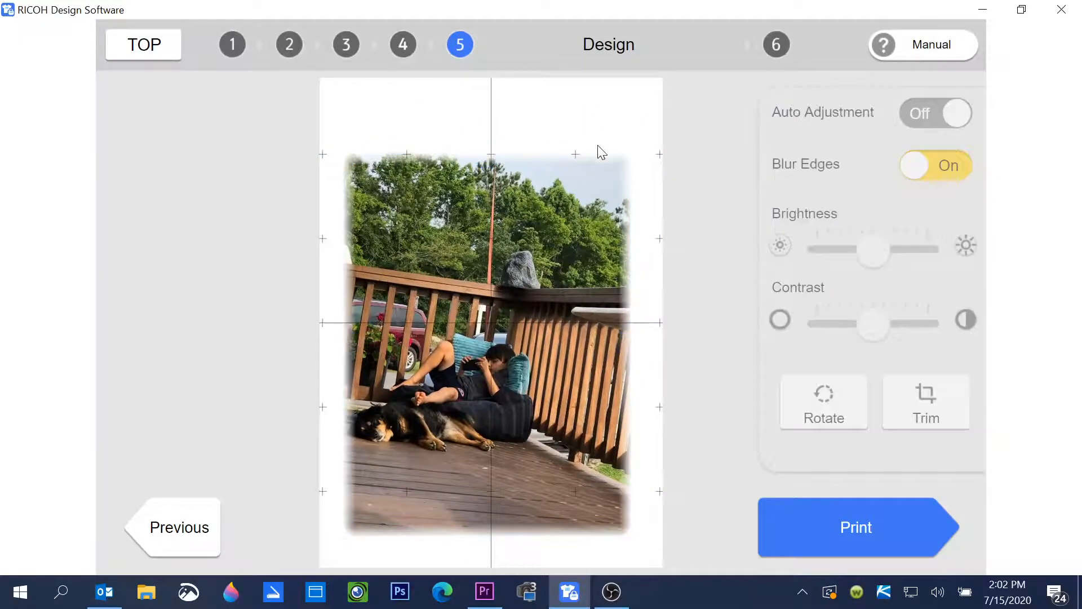
left_click(564, 246)
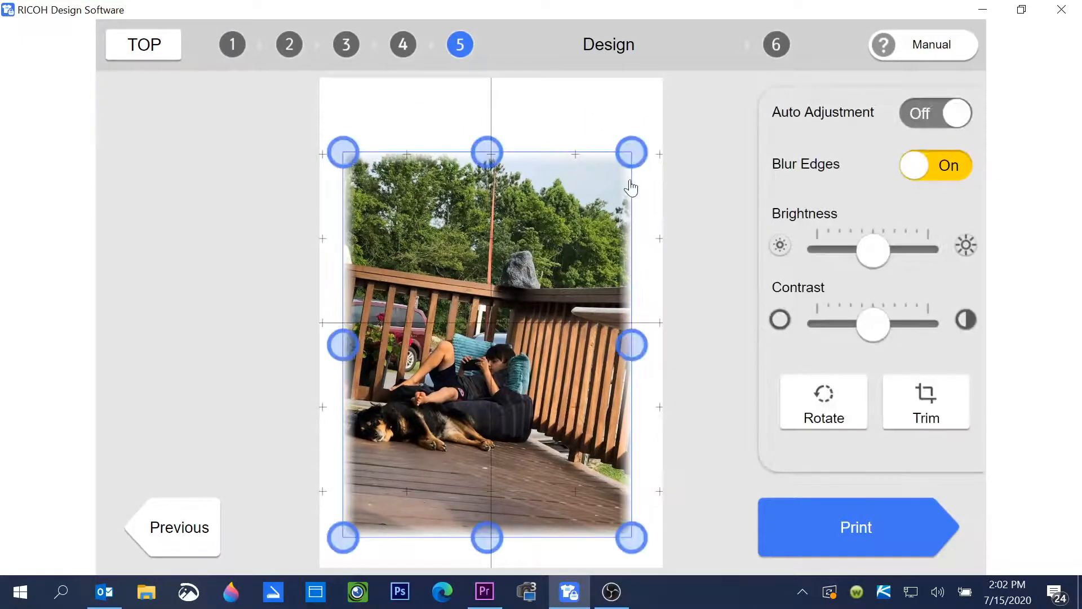
Enlarge the photo to nearly fill the print area again, re-centre it, and turn off Blur Edges.
left_click_drag(633, 151, 671, 111)
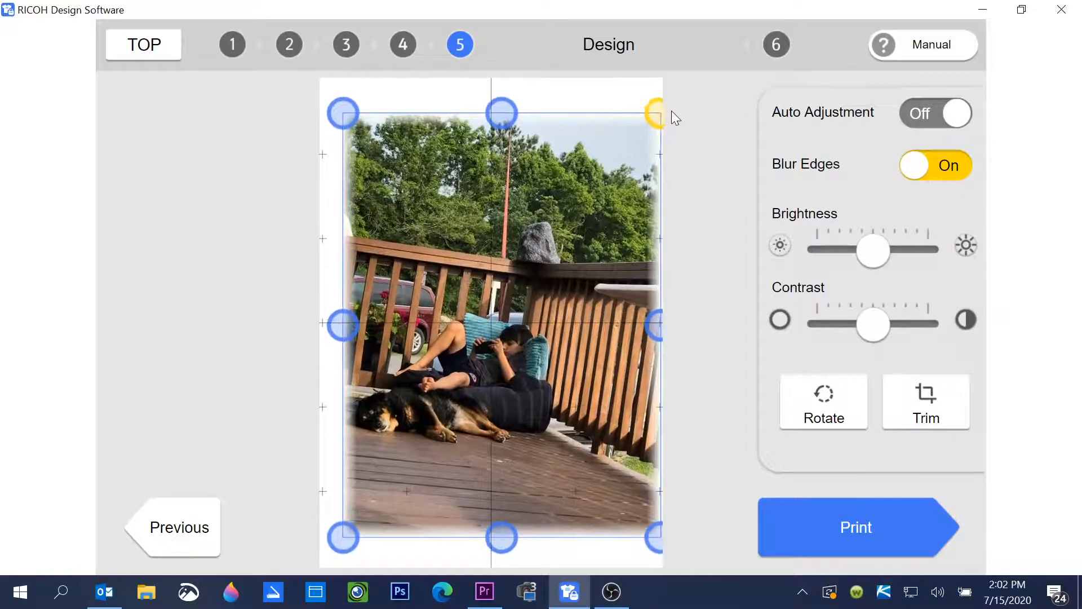
left_click(347, 114)
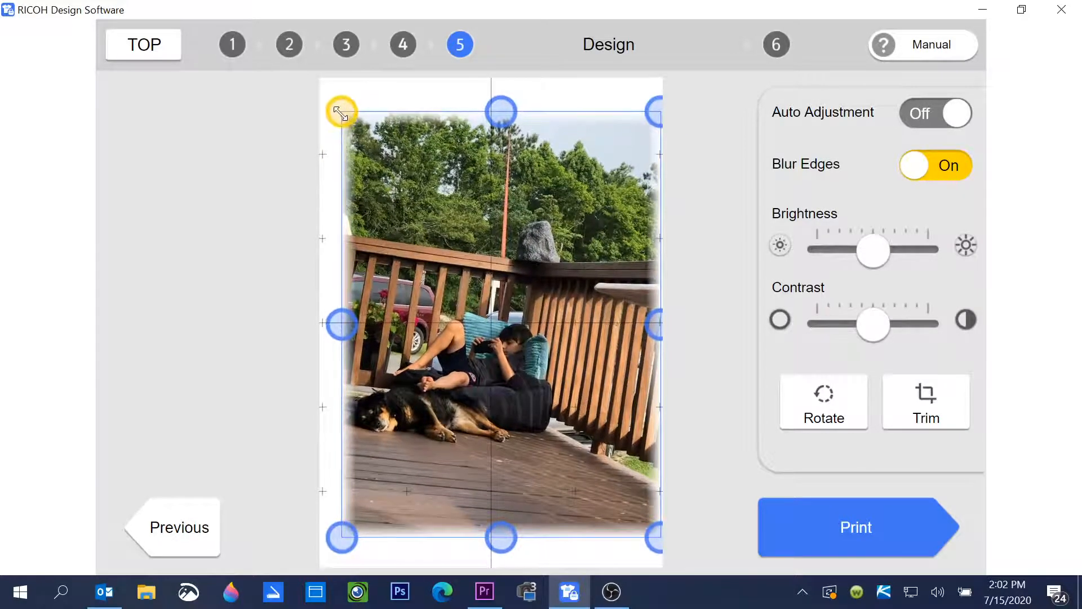
left_click_drag(391, 198, 381, 202)
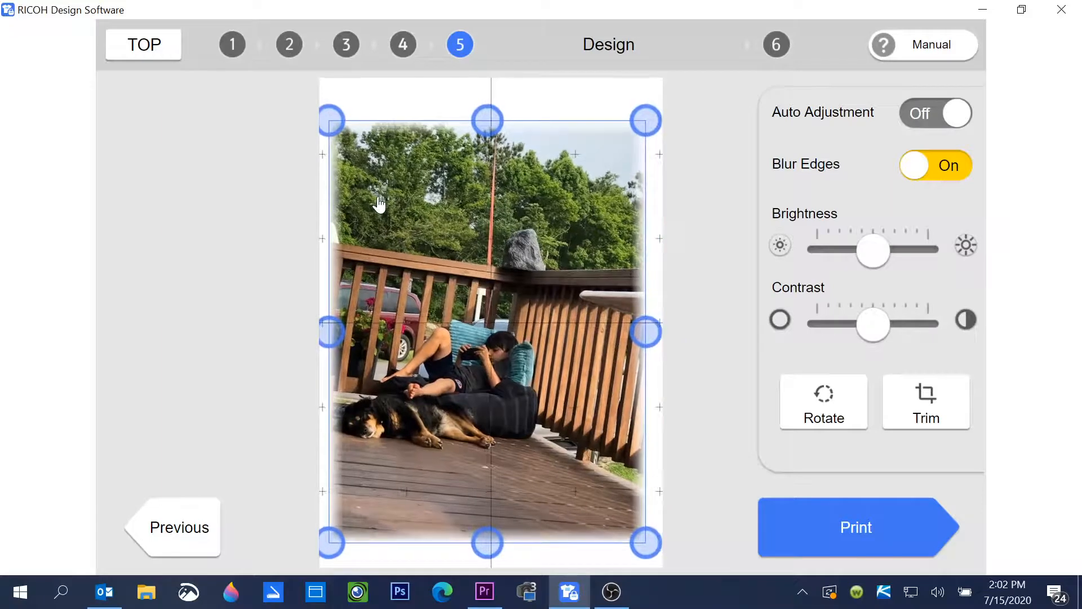
left_click_drag(648, 120, 653, 103)
left_click_drag(512, 237, 515, 240)
left_click(913, 169)
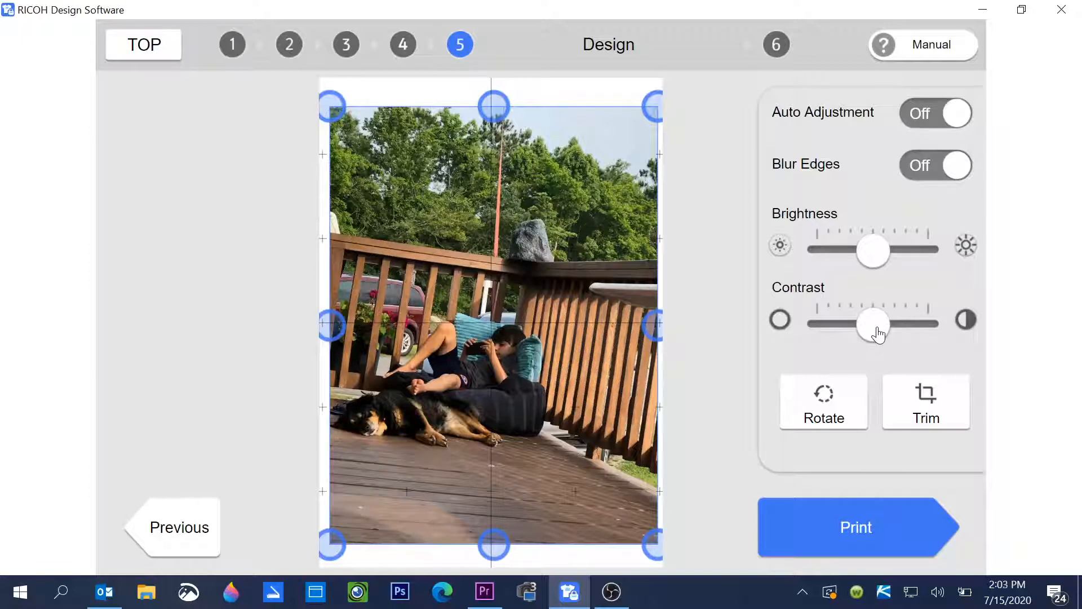
Trim a strip off the photo's deck-floor edge and a narrower strip off its railing side, leaving the crop area unmarked.
left_click(932, 409)
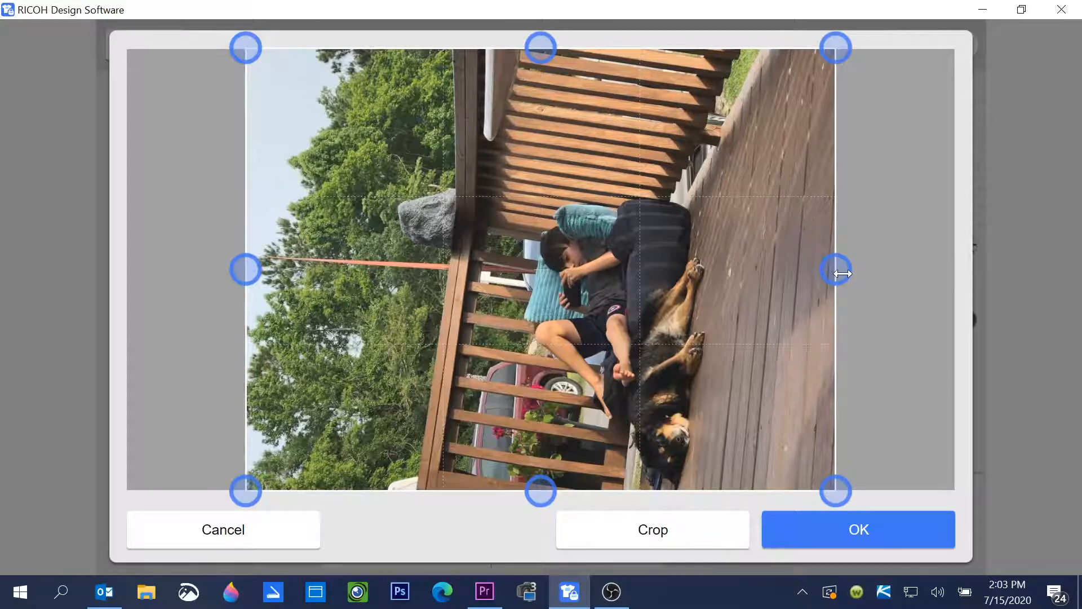
left_click_drag(838, 271, 763, 286)
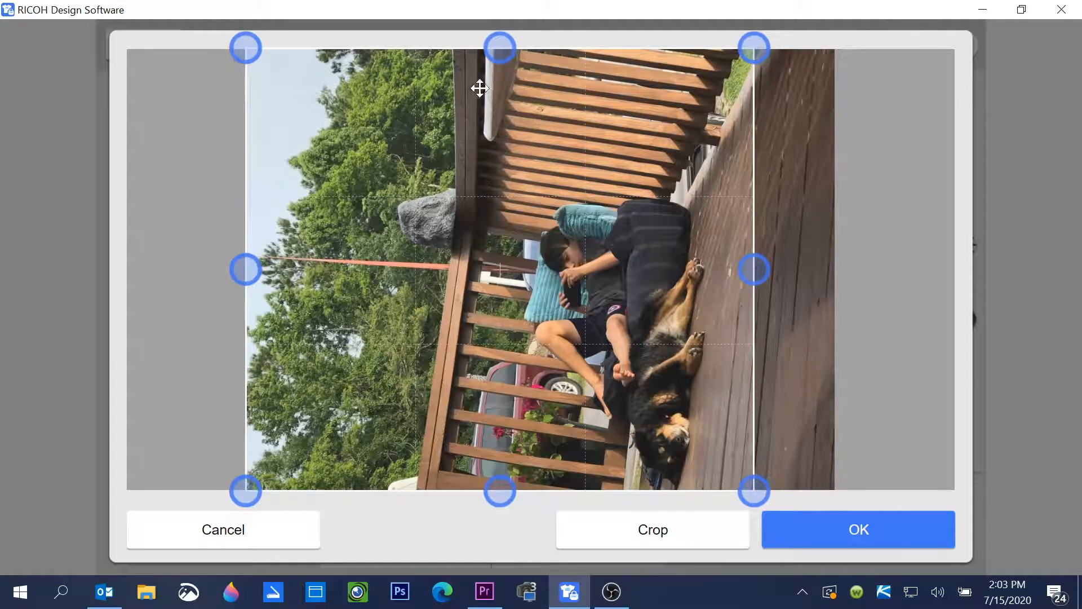
left_click_drag(496, 53, 493, 93)
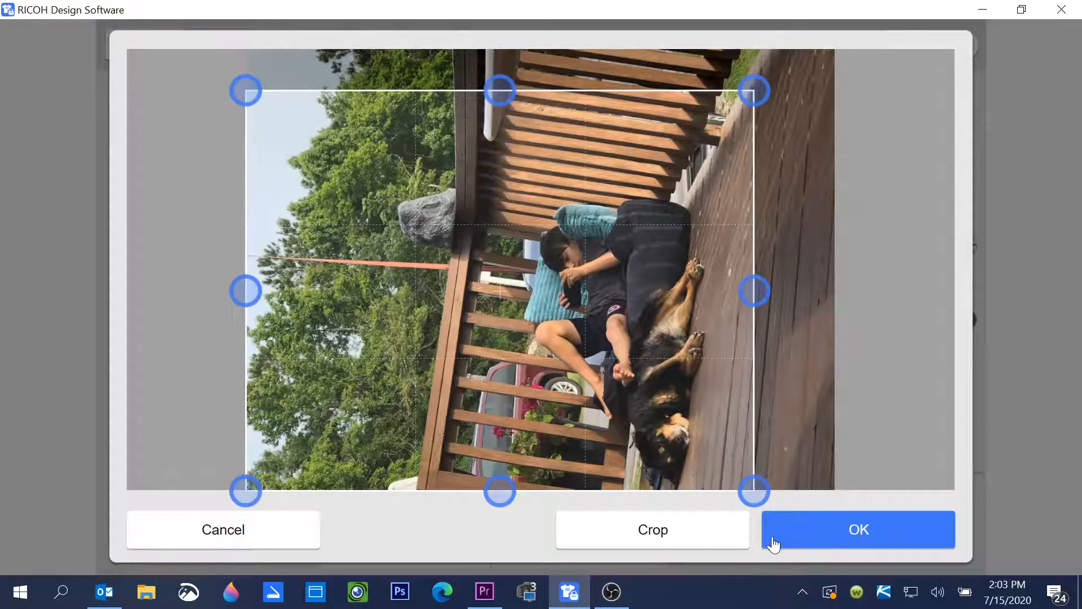
left_click(703, 543)
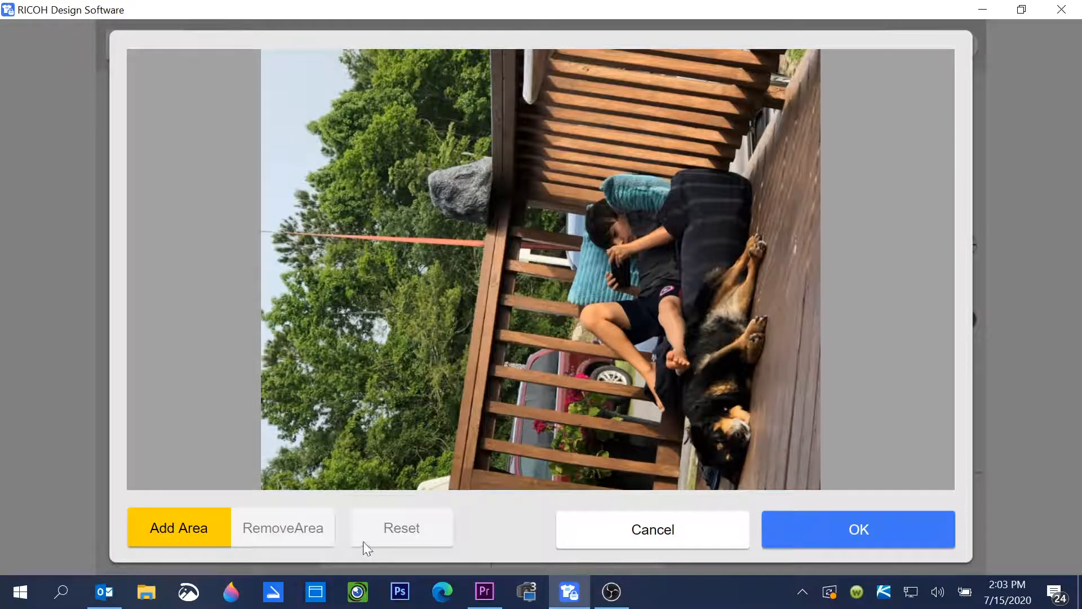
left_click(821, 547)
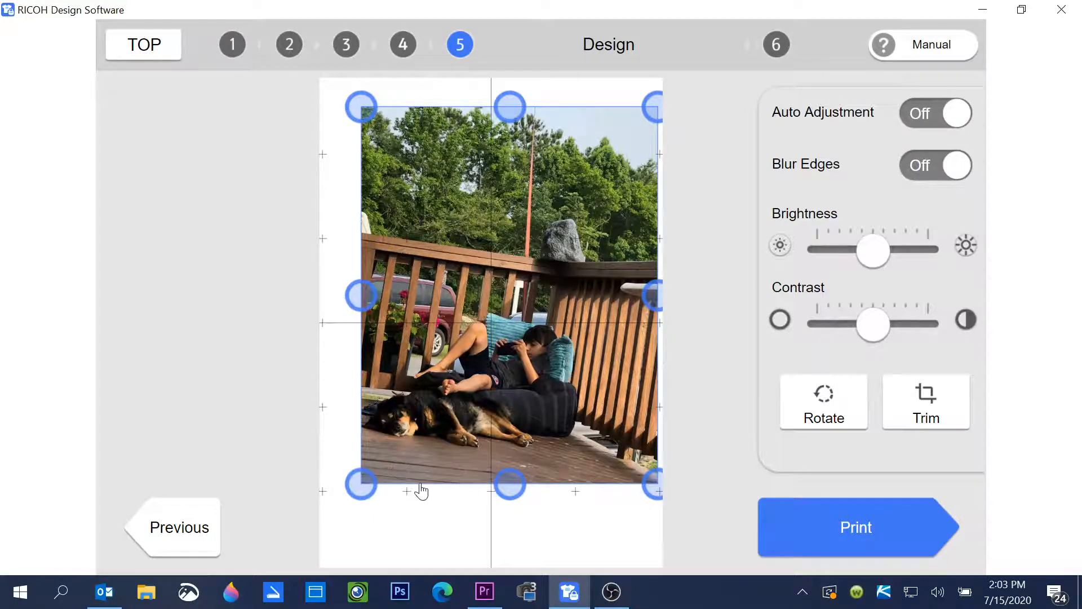
Enlarge the trimmed photo to span nearly the full width of the print area and centre it horizontally.
left_click_drag(364, 111, 287, 94)
left_click_drag(451, 157, 436, 165)
left_click_drag(640, 496, 656, 516)
left_click_drag(587, 436, 580, 443)
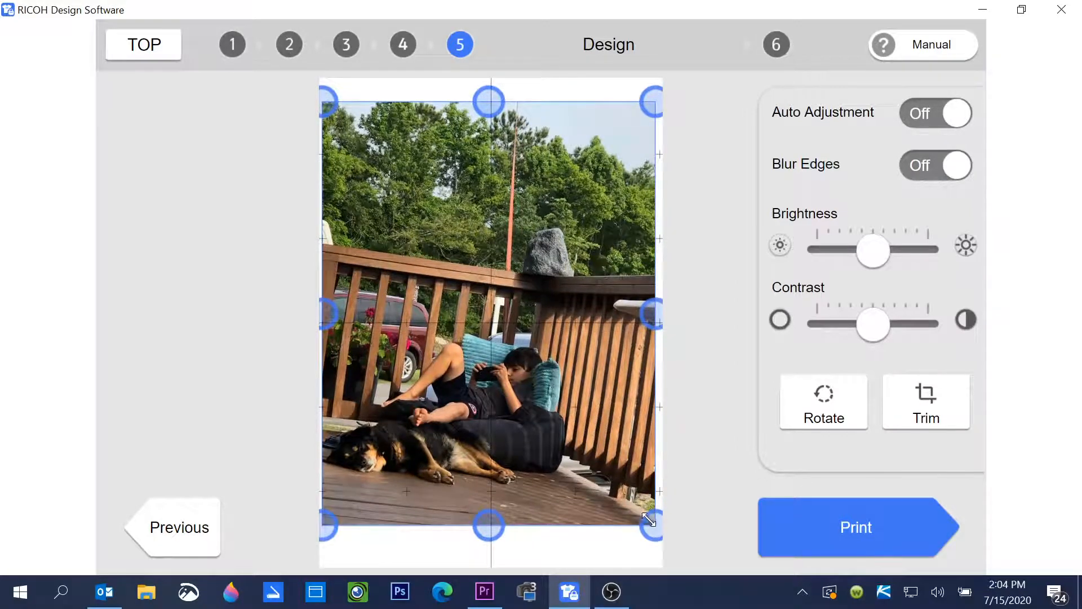
Enlarge the photo slightly to span the print area's full width and raise its brightness two notches above the midpoint.
left_click_drag(651, 523, 664, 530)
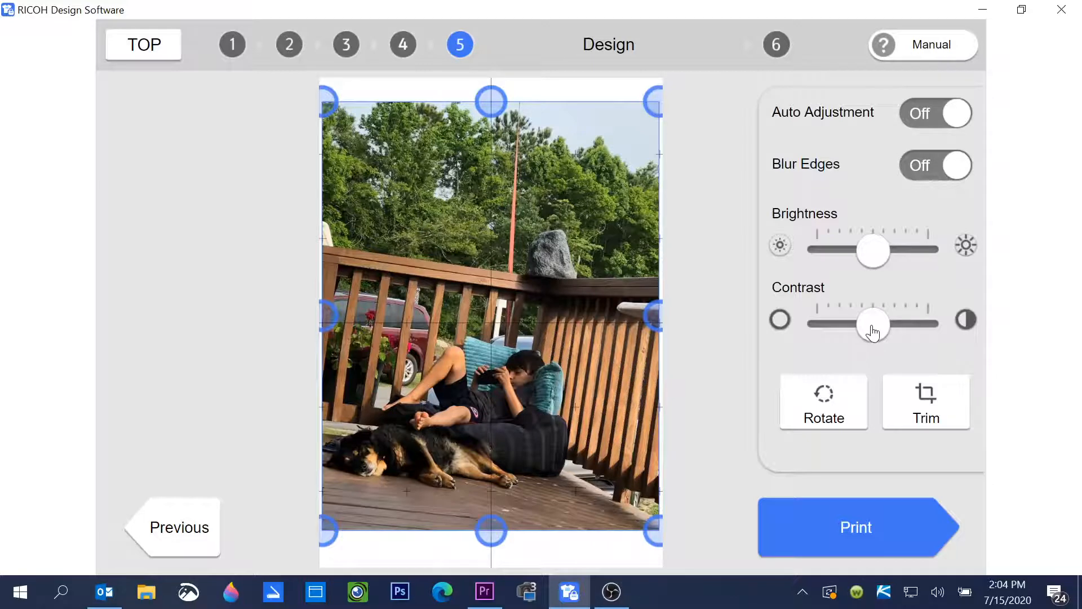
mouse_move(872, 332)
left_mouse_down()
mouse_move(932, 336)
mouse_move(833, 338)
mouse_move(890, 339)
mouse_move(873, 338)
left_mouse_up()
left_click_drag(877, 259, 902, 261)
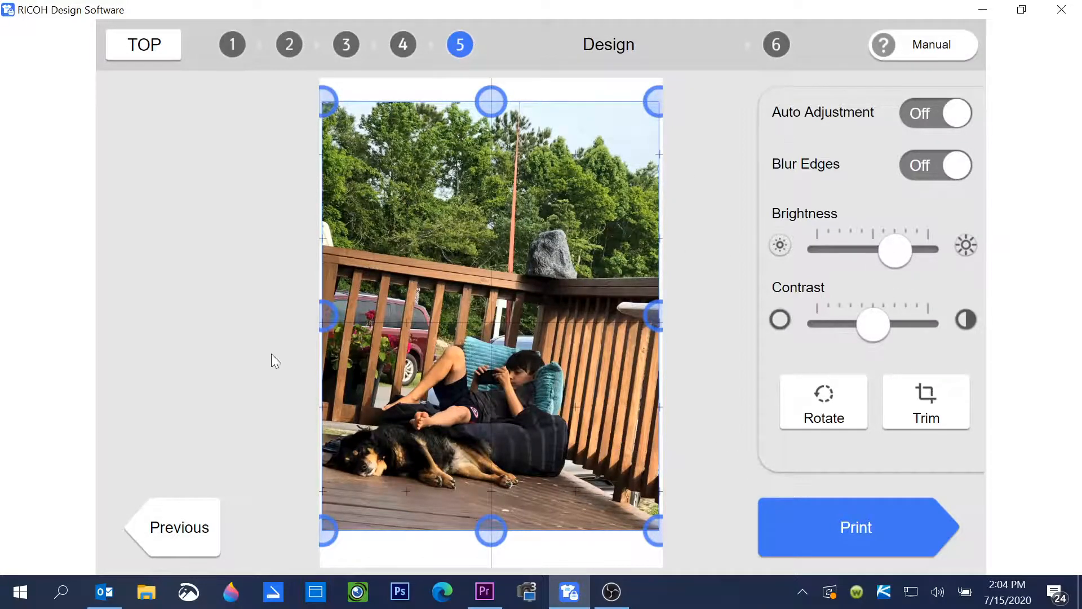
Print the design on the RICOH Ri 100 RPCS-R at Fine quality and return to the design for one more print.
left_click(837, 536)
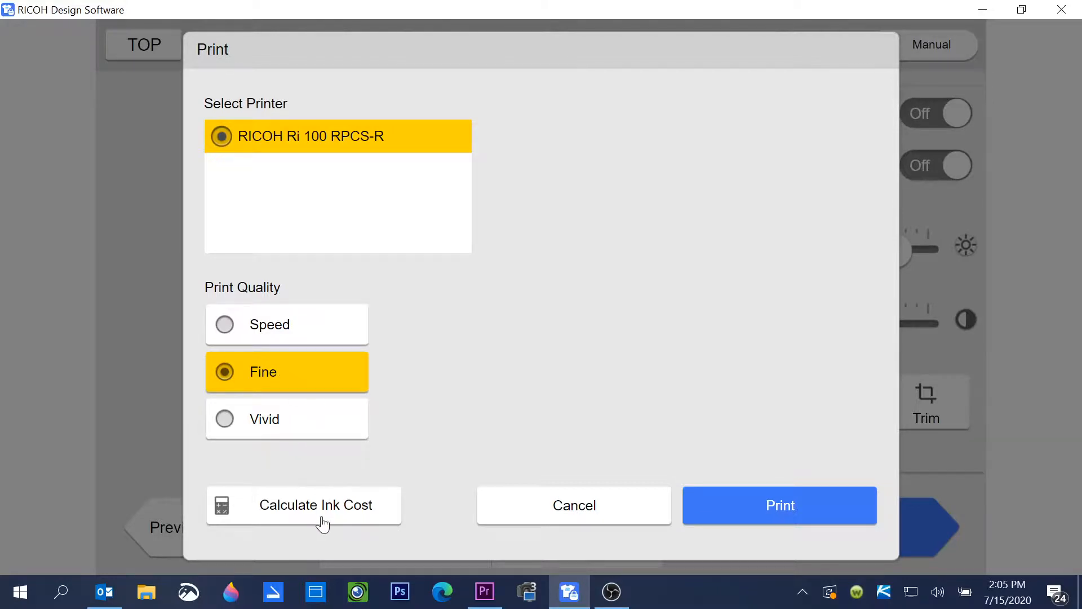
left_click(751, 514)
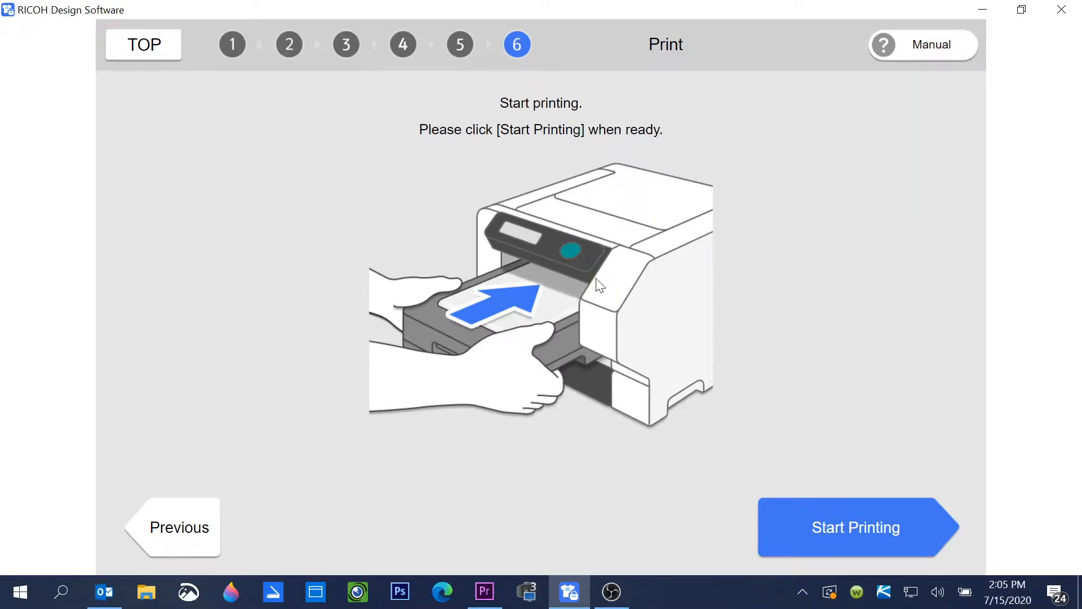
left_click(843, 530)
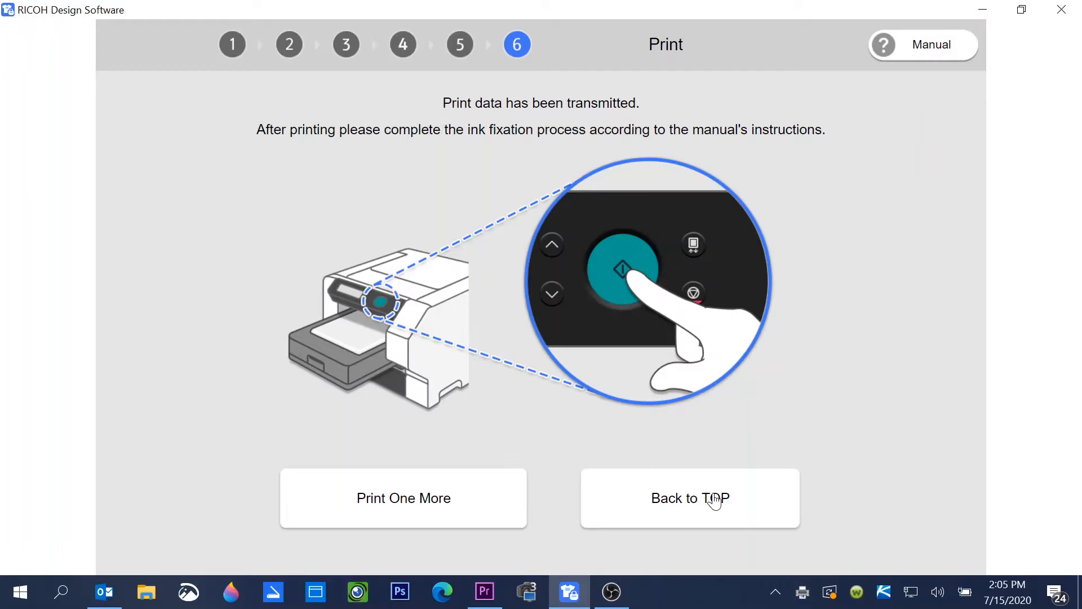
left_click(408, 505)
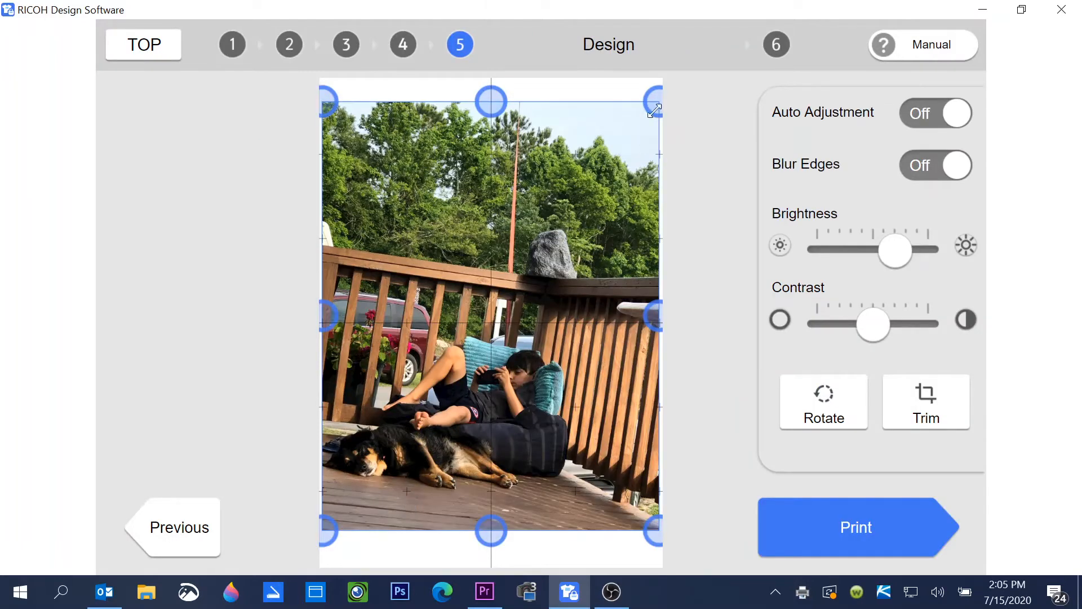